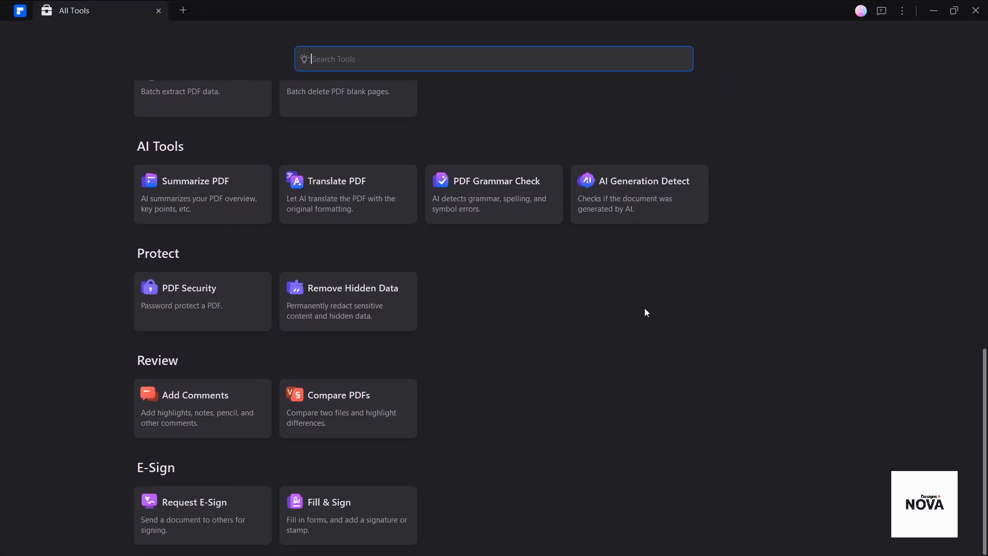
{"action": "type", "text": "ex"}
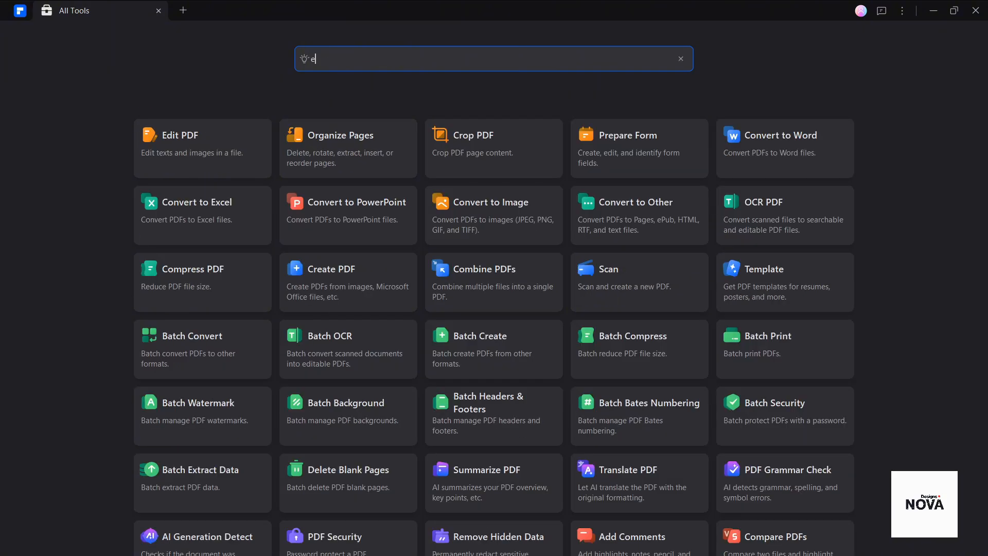
{"action": "key", "text": "BackSpace"}
{"action": "key", "text": "BackSpace"}
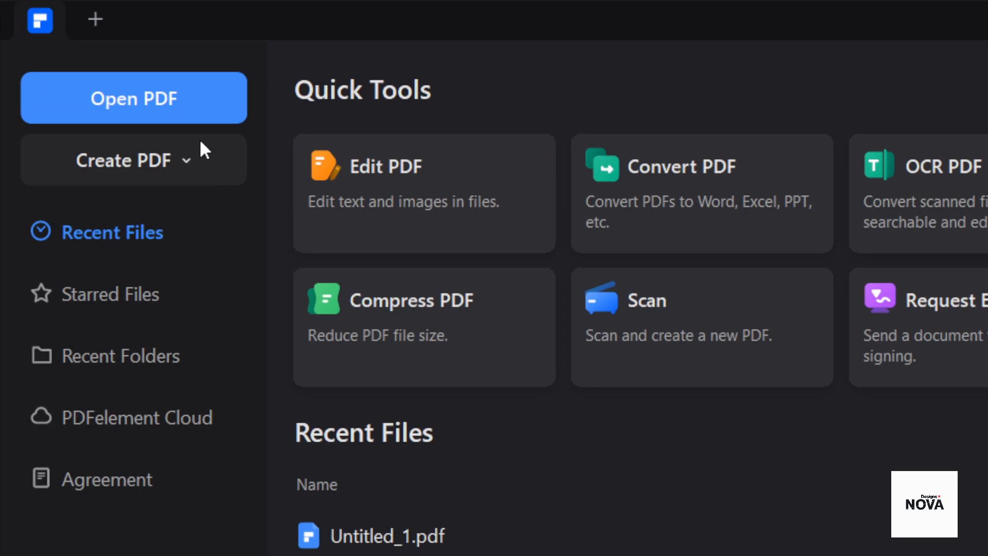
Step: Select the Flutter layout tutorial's web page text, submit it to the AI chat, and read through the response
{"action": "left_click", "coordinate": [186, 152]}
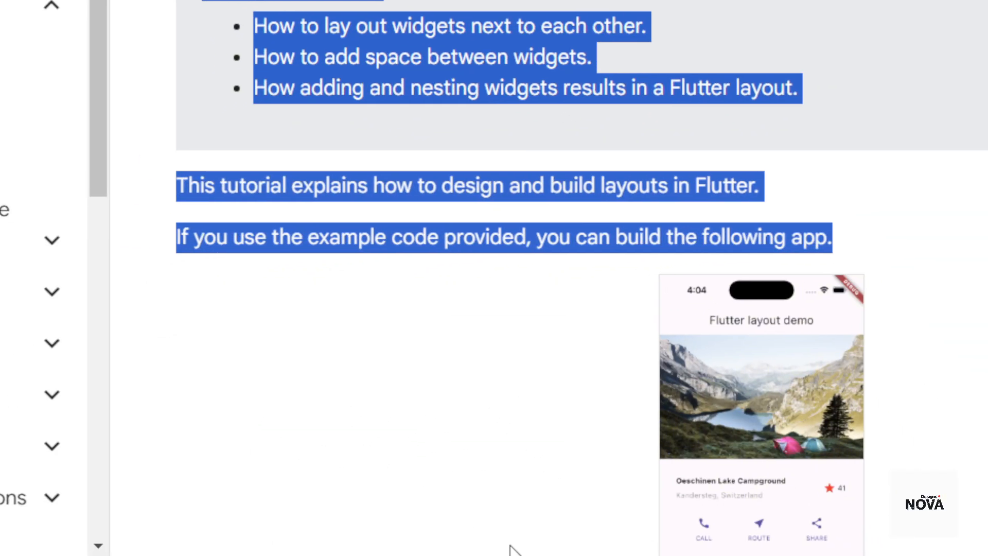
{"action": "left_click_drag", "start_coordinate": [512, 548], "coordinate": [509, 489]}
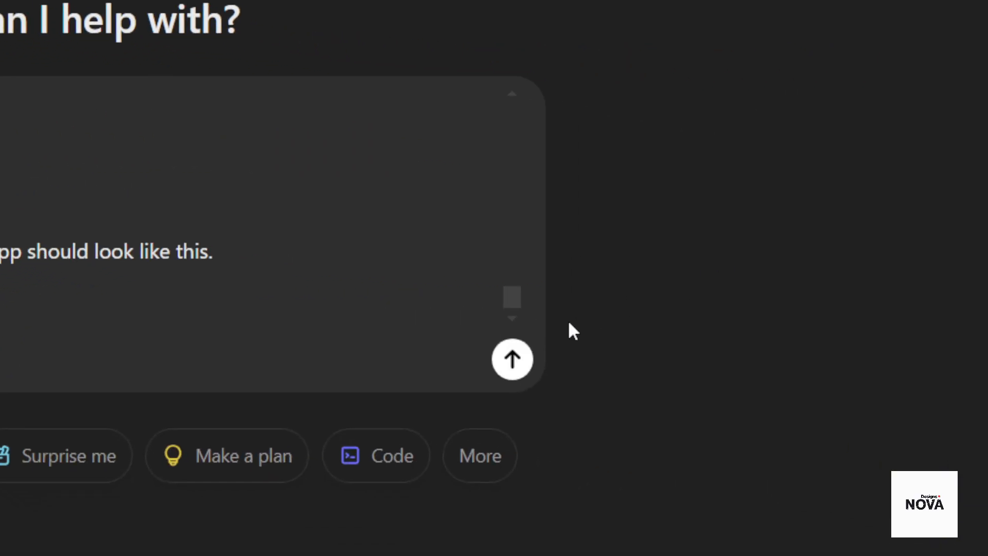
{"action": "left_click", "coordinate": [496, 298]}
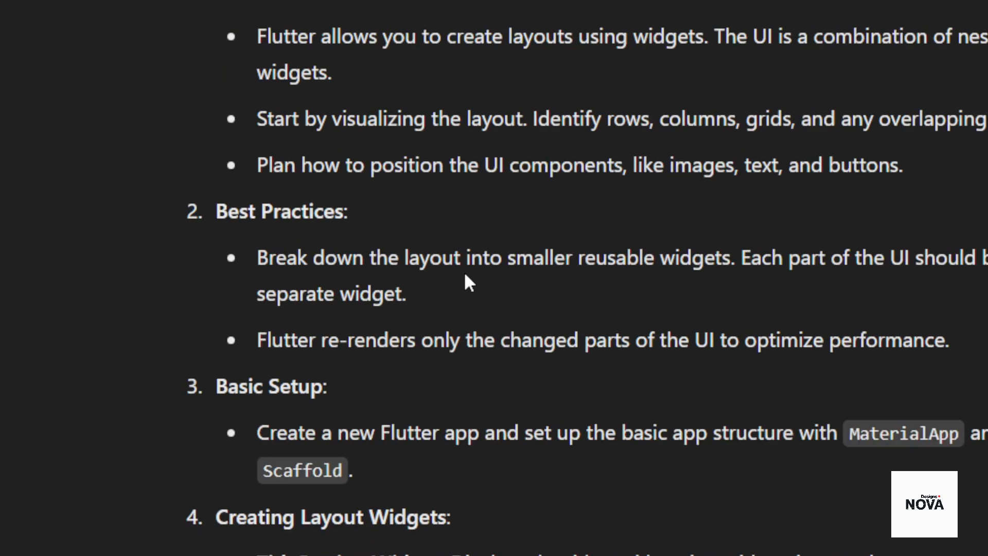
{"action": "scroll", "coordinate": [465, 273], "scroll_direction": "down", "scroll_amount": 5}
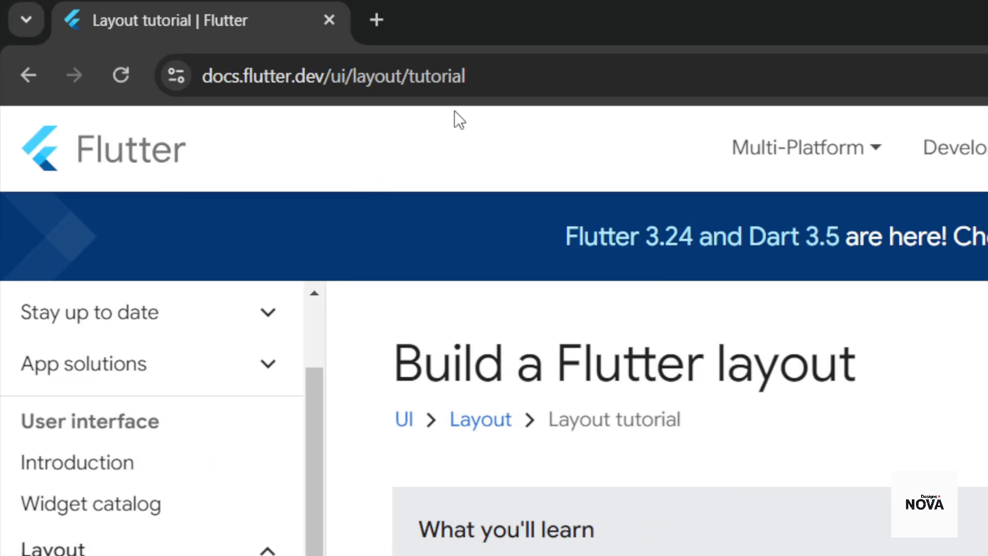
Step: Copy the address docs.flutter.dev/ui/layout/tutorial from the browser and create a PDF from that web page in PDFelement
{"action": "left_click", "coordinate": [499, 88]}
{"action": "key", "text": "ctrl+c"}
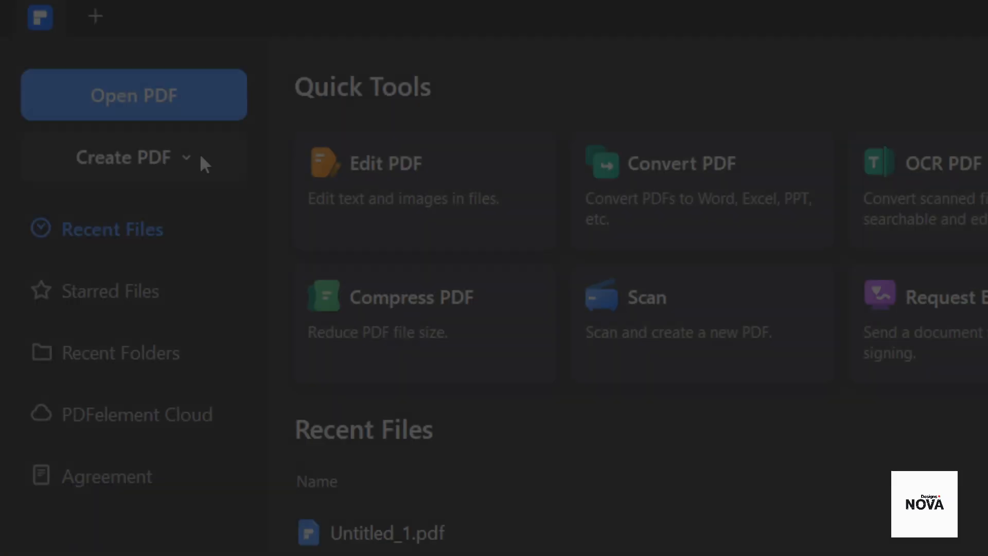
{"action": "left_click", "coordinate": [199, 157]}
{"action": "left_click", "coordinate": [156, 294]}
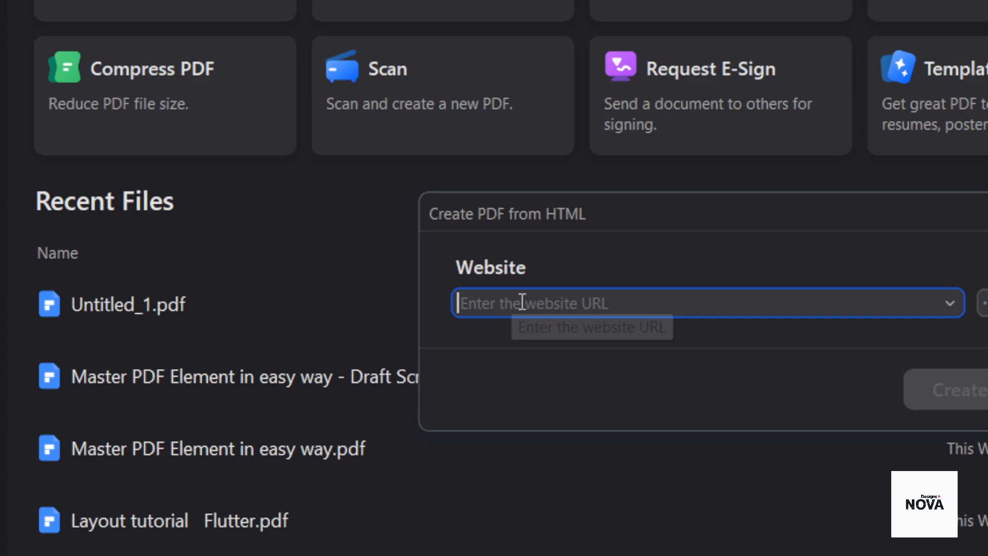
{"action": "key", "text": "ctrl+v"}
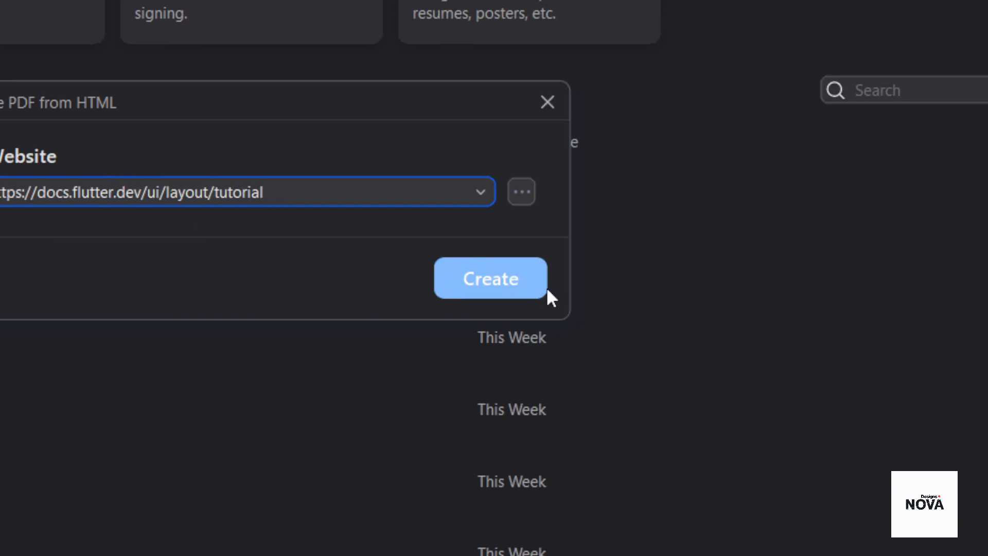
{"action": "left_click", "coordinate": [978, 375]}
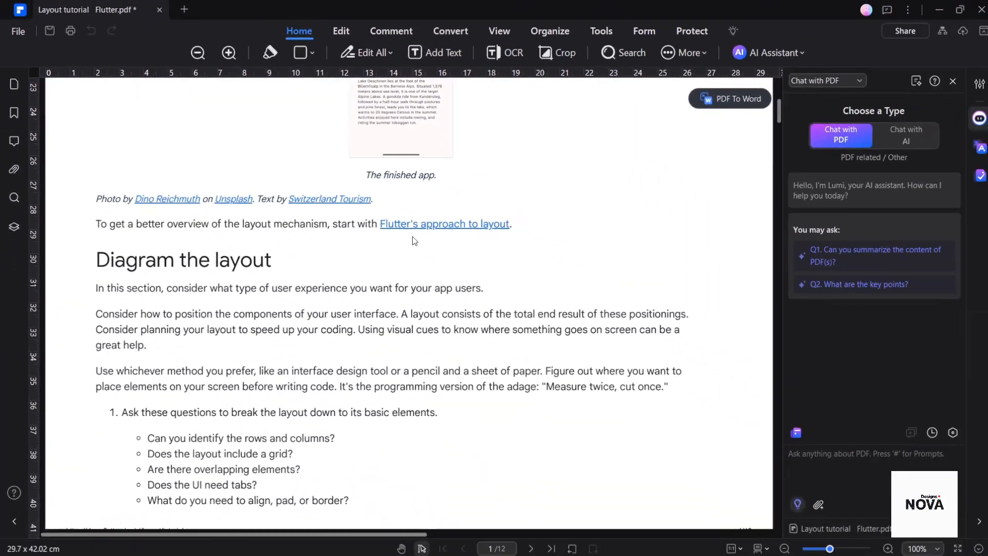
Step: Ask the AI assistant "What are the key points?" about the tutorial PDF and look through the Word version of the document
{"action": "scroll", "coordinate": [412, 240], "scroll_direction": "down", "scroll_amount": 15}
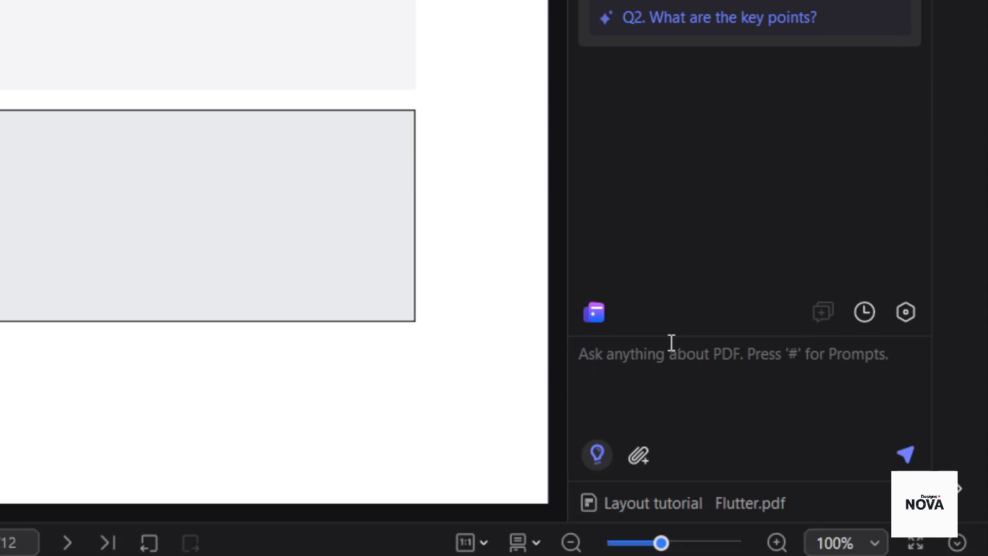
{"action": "left_click", "coordinate": [668, 546]}
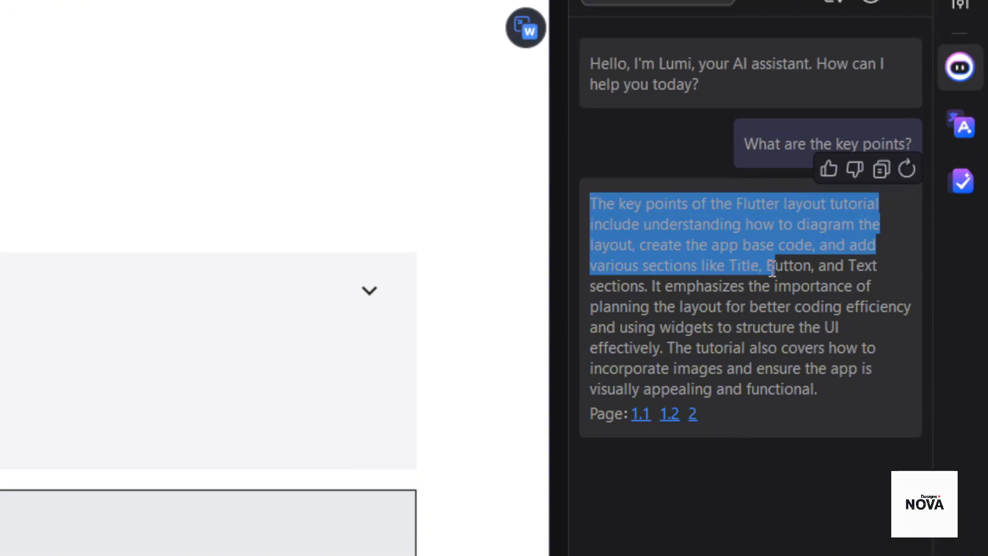
{"action": "left_click_drag", "start_coordinate": [768, 266], "coordinate": [826, 267]}
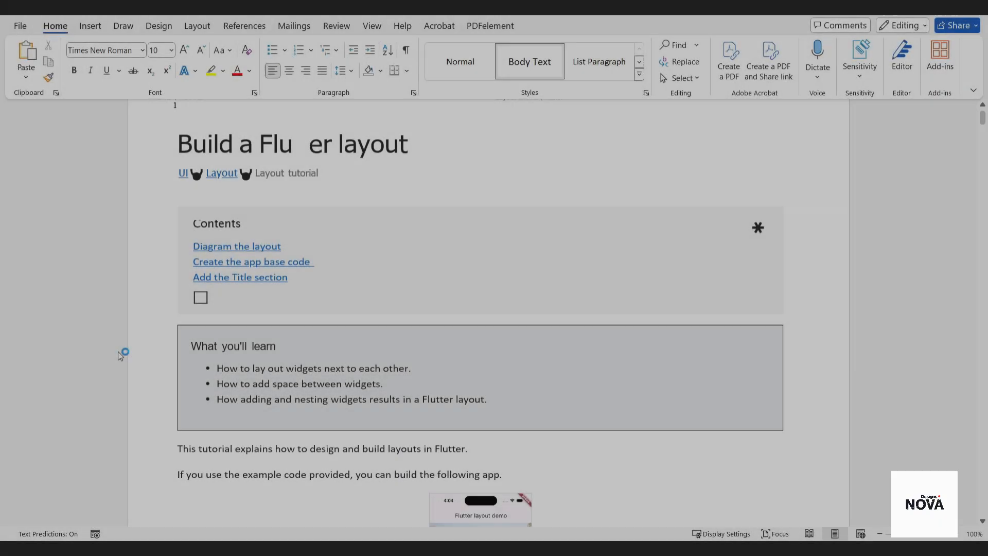
{"action": "scroll", "coordinate": [119, 351], "scroll_direction": "down", "scroll_amount": 5}
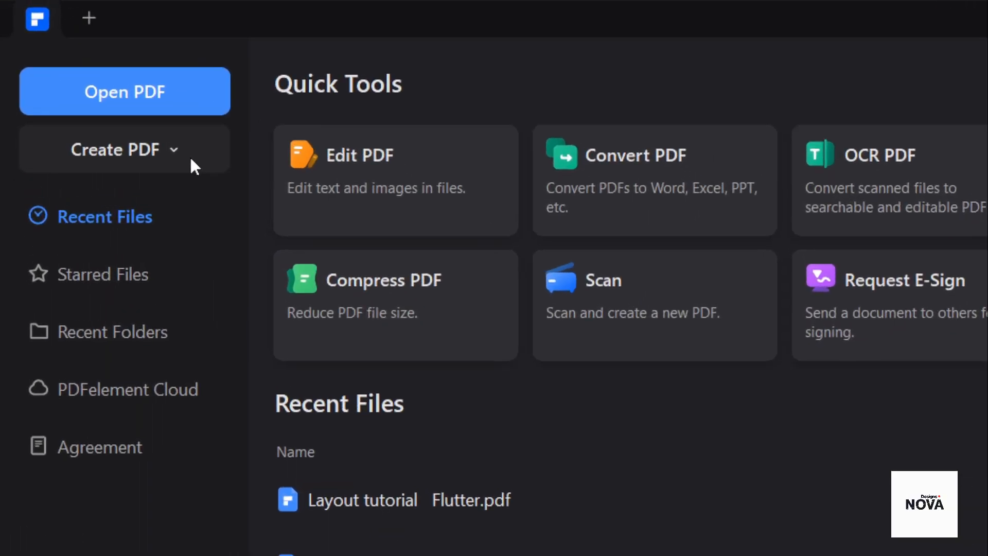
Step: Create a blank PDF and browse the fixed page sizes in its Page Size settings
{"action": "left_click", "coordinate": [95, 82]}
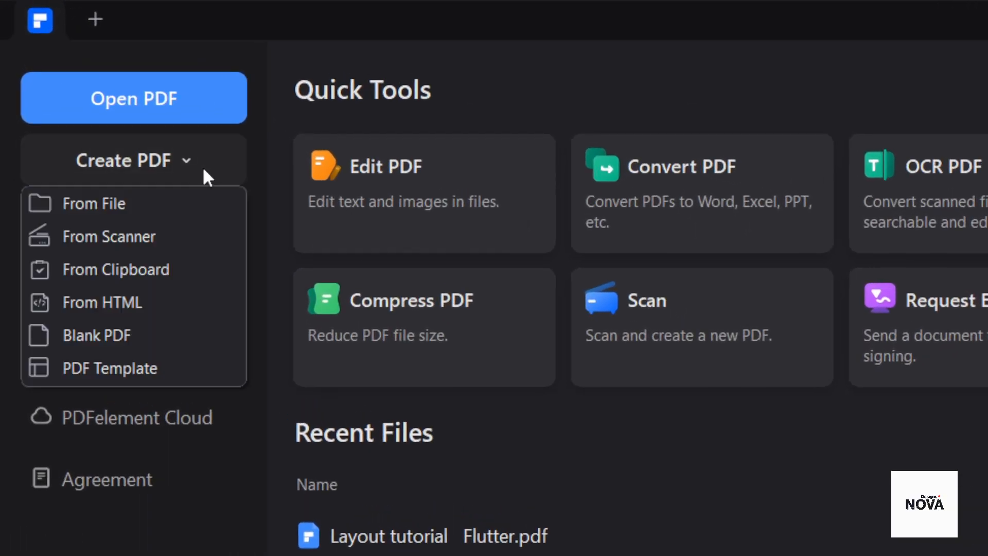
{"action": "left_click", "coordinate": [139, 340]}
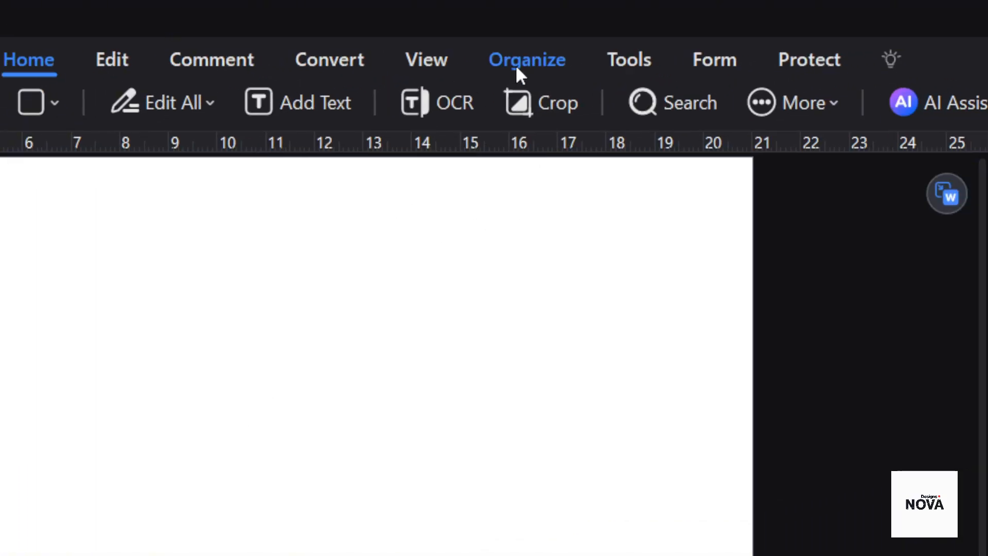
{"action": "left_click", "coordinate": [516, 64]}
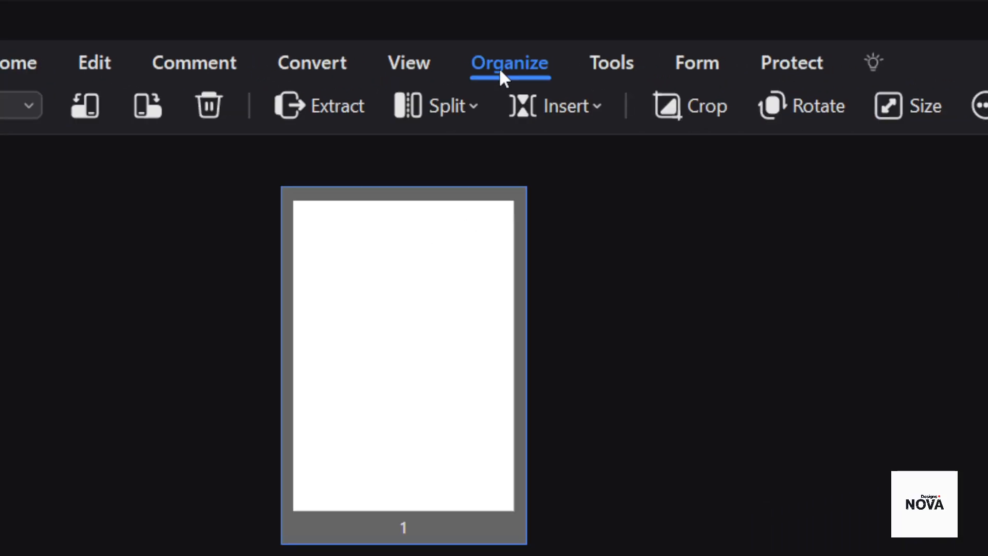
{"action": "left_click", "coordinate": [909, 116]}
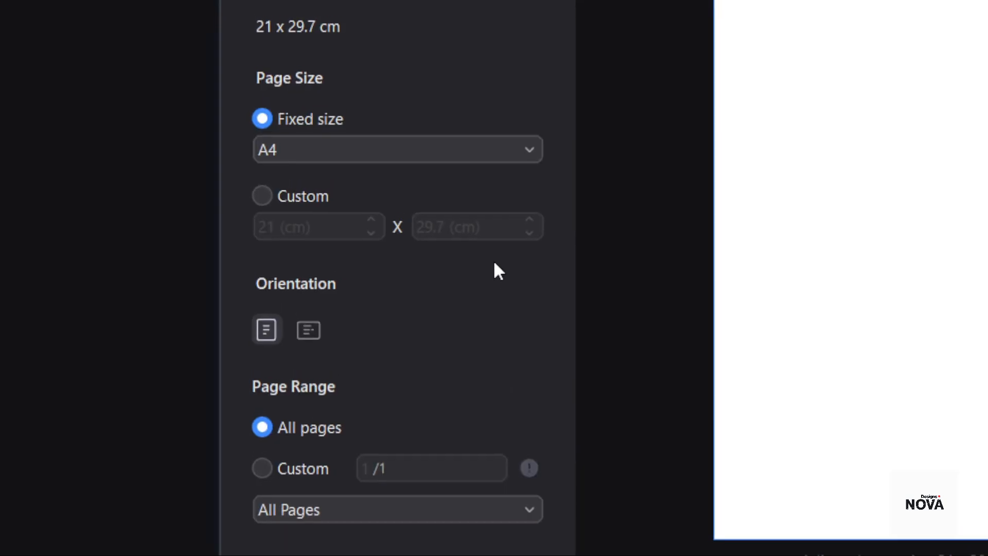
{"action": "left_click", "coordinate": [376, 186]}
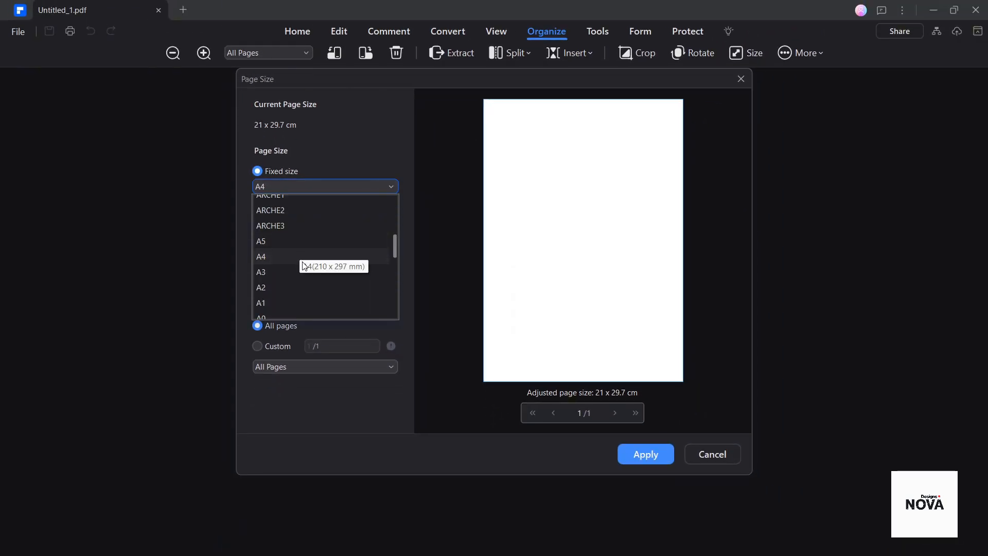
{"action": "scroll", "coordinate": [305, 265], "scroll_direction": "down", "scroll_amount": 2}
{"action": "left_click", "coordinate": [257, 209]}
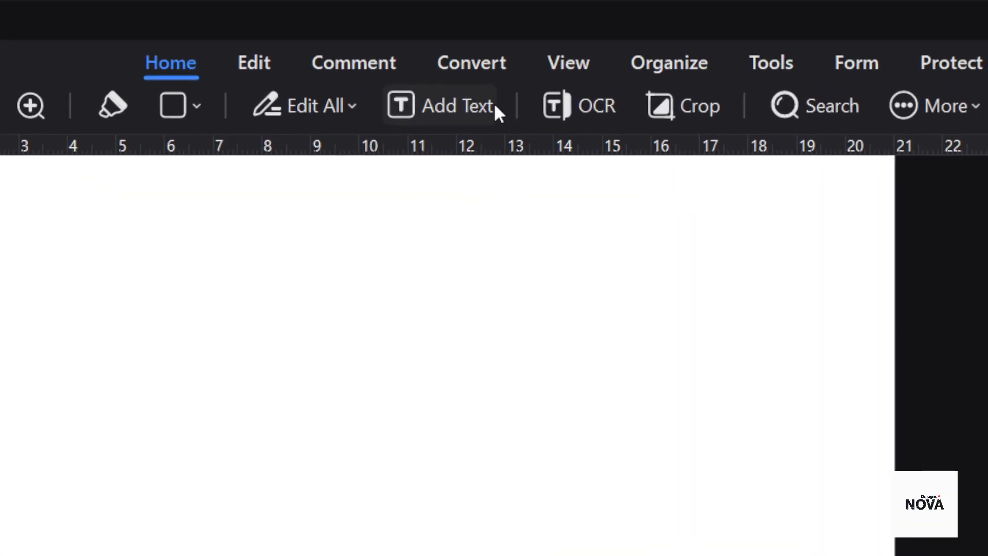
Step: Add a text box to the blank page and look through its font and font size choices
{"action": "left_click", "coordinate": [456, 53]}
{"action": "left_click", "coordinate": [252, 424]}
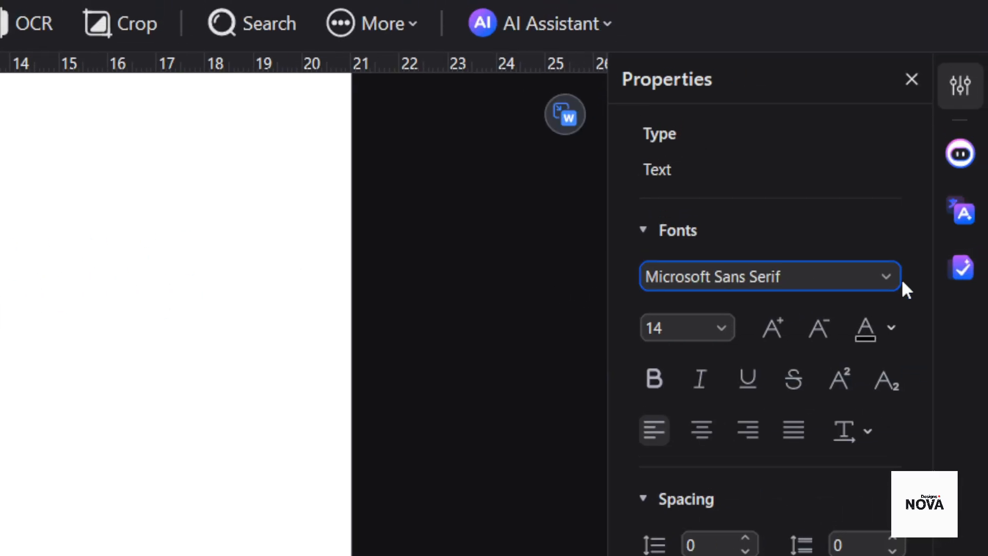
{"action": "left_click", "coordinate": [897, 246]}
{"action": "scroll", "coordinate": [829, 362], "scroll_direction": "down", "scroll_amount": 1}
{"action": "key", "text": "Escape"}
{"action": "left_click", "coordinate": [728, 332]}
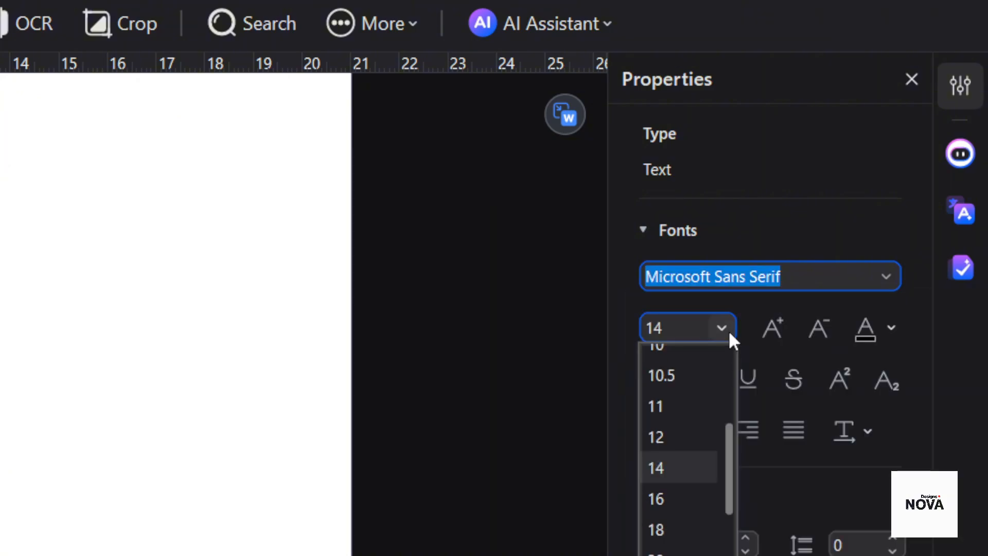
{"action": "left_click", "coordinate": [728, 330]}
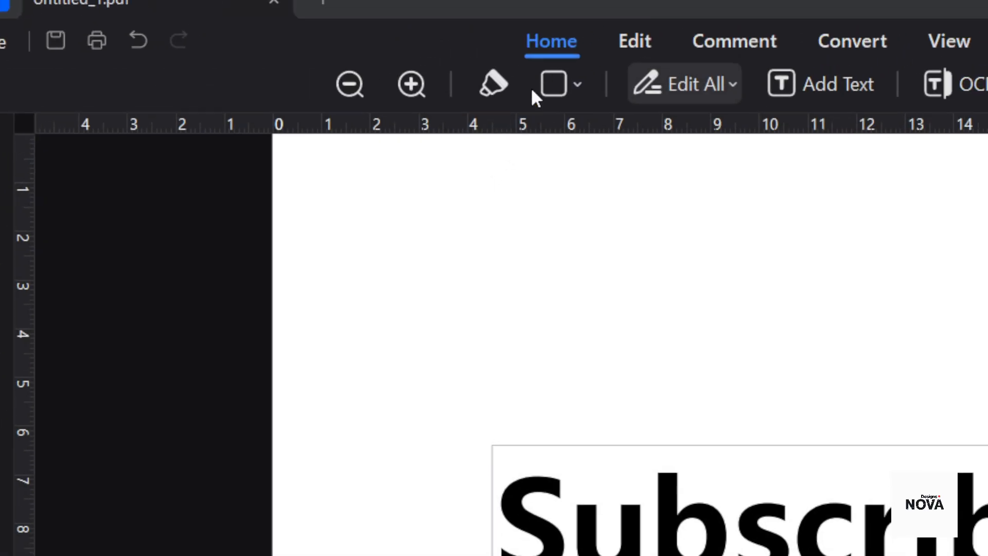
Step: Choose a shape tool for drawing on the page
{"action": "left_click", "coordinate": [578, 84]}
{"action": "left_click", "coordinate": [644, 319]}
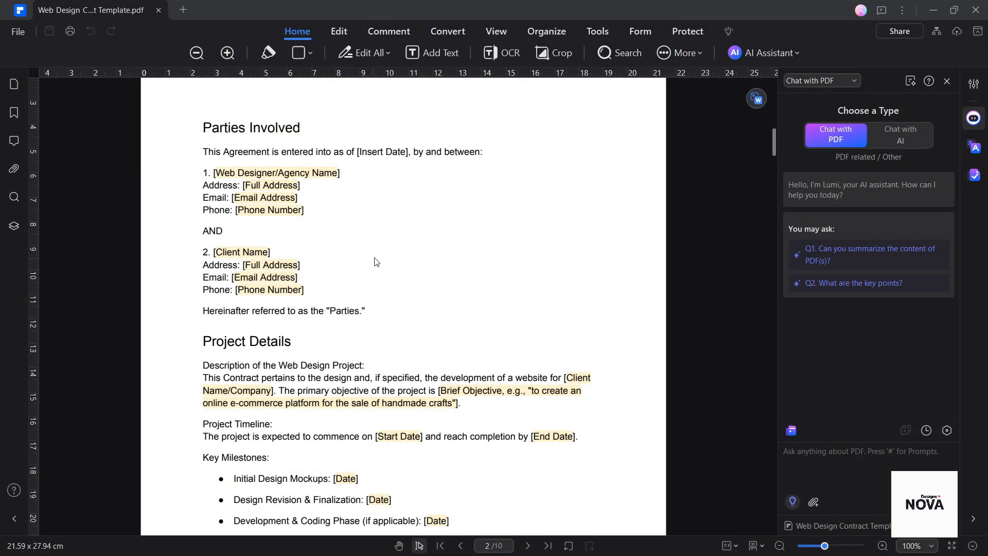
Step: Read through the pages of the Web Design Contract Template, from Parties Involved to the maintenance terms
{"action": "scroll", "coordinate": [396, 262], "scroll_direction": "down", "scroll_amount": 10}
{"action": "scroll", "coordinate": [417, 259], "scroll_direction": "down", "scroll_amount": 10}
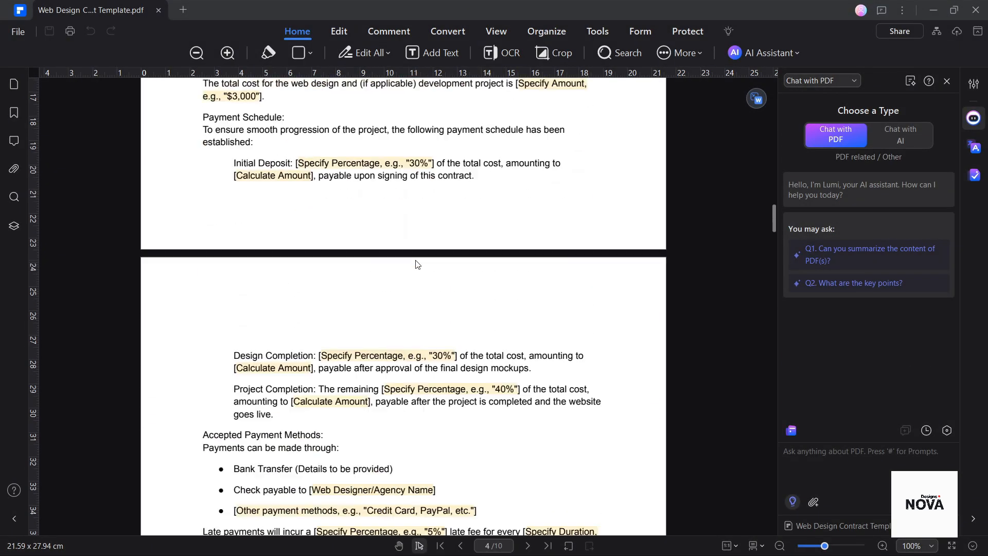
{"action": "scroll", "coordinate": [417, 264], "scroll_direction": "down", "scroll_amount": 10}
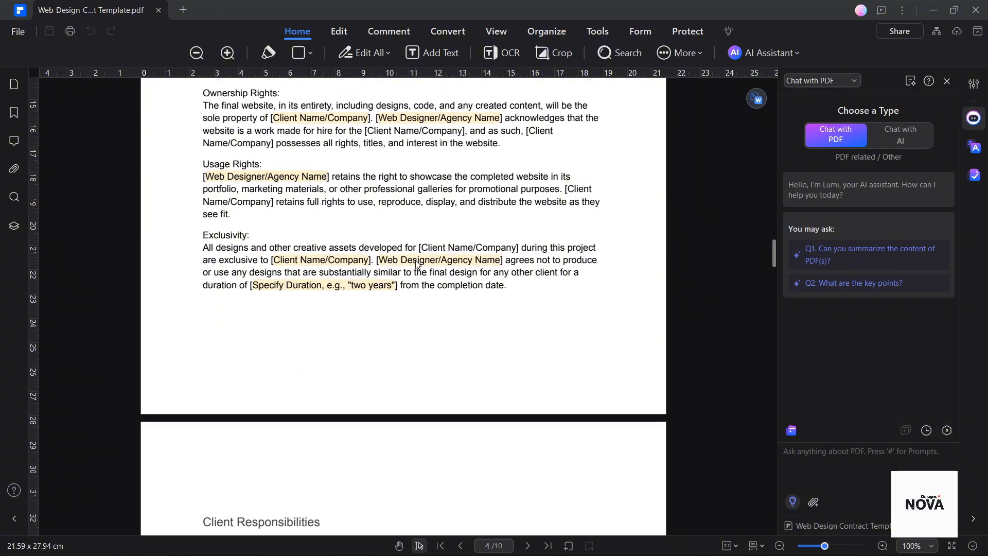
{"action": "scroll", "coordinate": [417, 264], "scroll_direction": "down", "scroll_amount": 15}
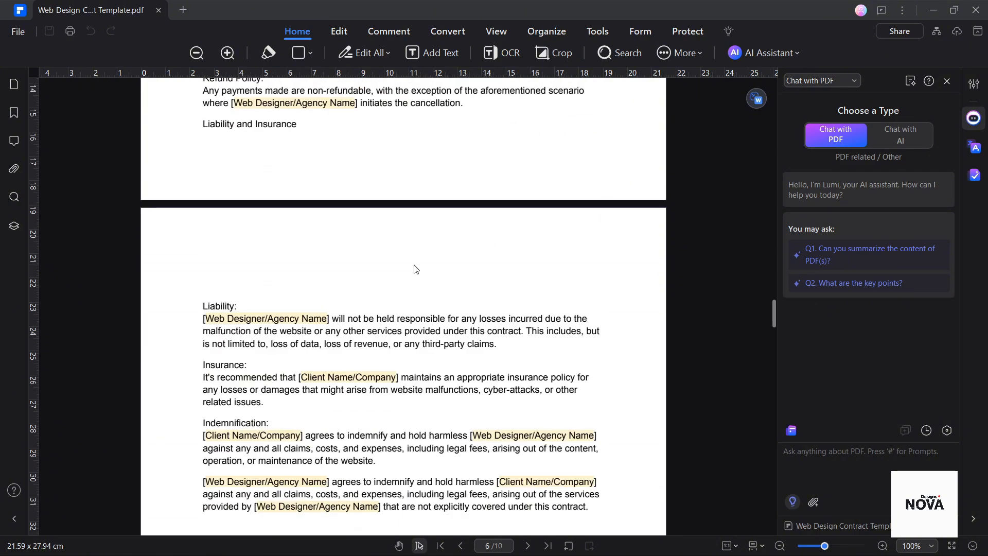
{"action": "scroll", "coordinate": [417, 274], "scroll_direction": "down", "scroll_amount": 15}
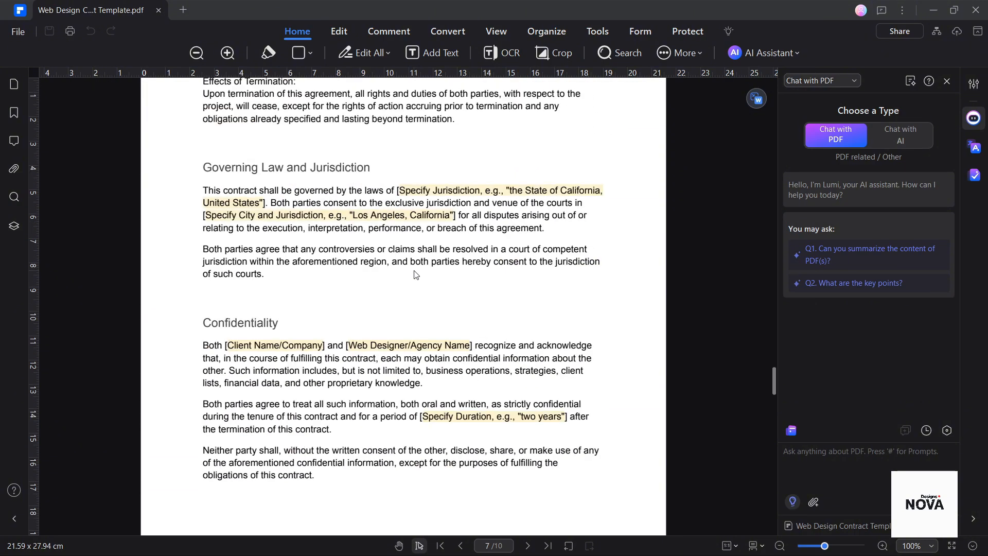
{"action": "scroll", "coordinate": [416, 274], "scroll_direction": "down", "scroll_amount": 15}
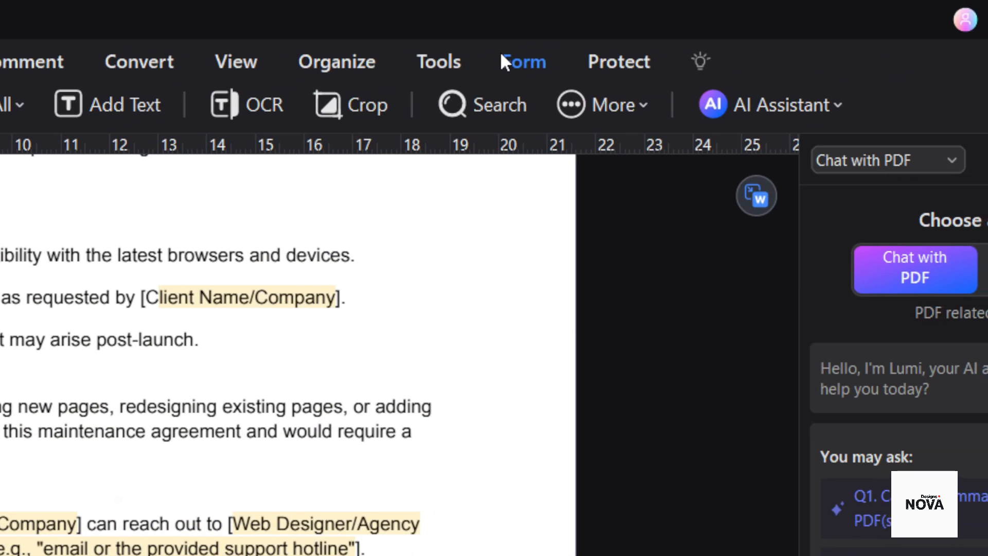
Step: Add a text form field beside Printed Name and draw an image field on the web designer's Signature line
{"action": "left_click", "coordinate": [591, 39]}
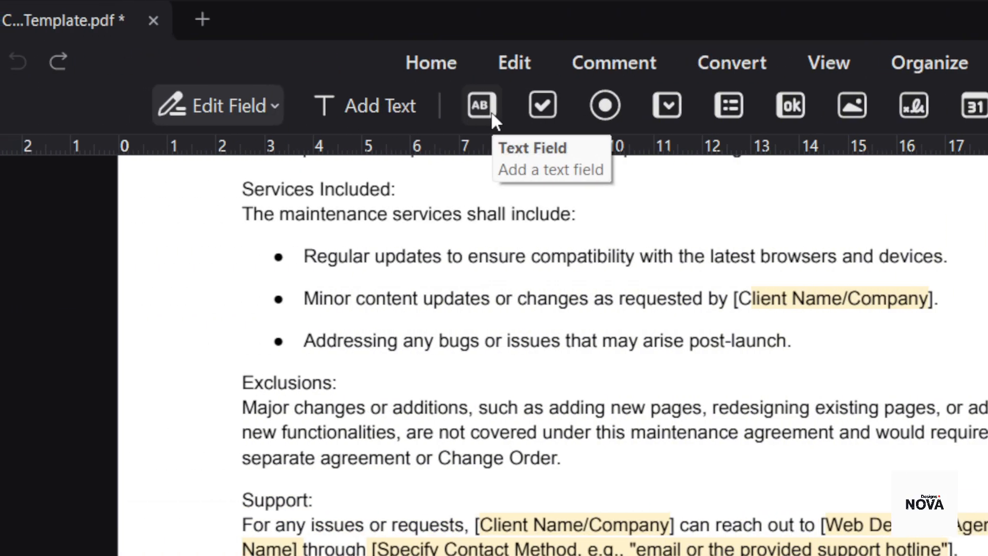
{"action": "left_click", "coordinate": [491, 114]}
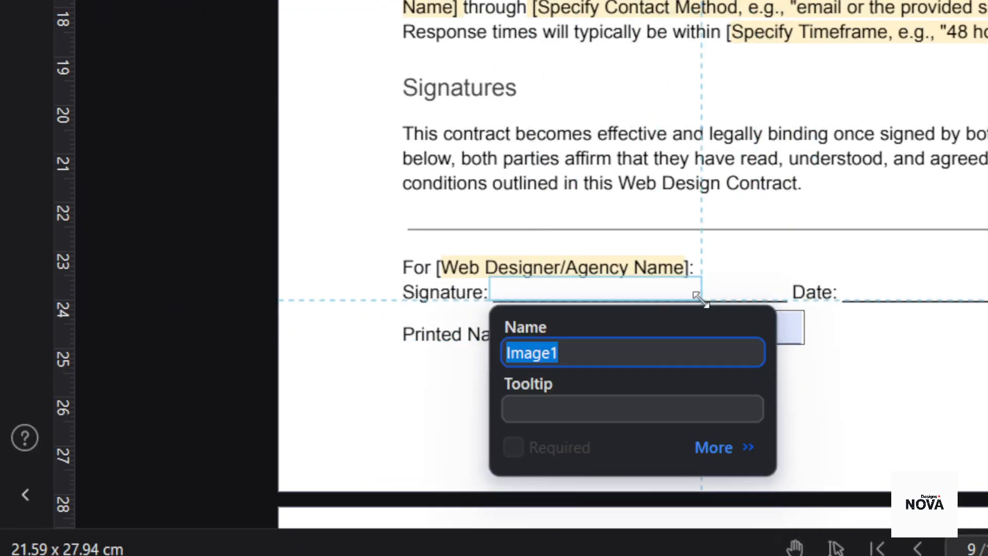
{"action": "left_click_drag", "start_coordinate": [660, 291], "coordinate": [709, 289]}
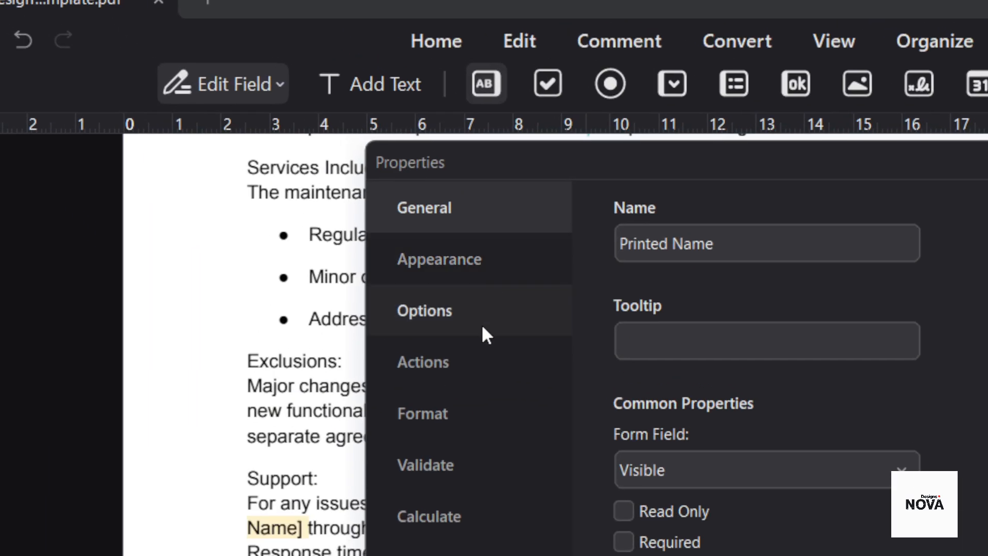
Step: Review the Options and Appearance properties of the Printed Name text field
{"action": "left_click", "coordinate": [481, 322]}
{"action": "left_click", "coordinate": [479, 260]}
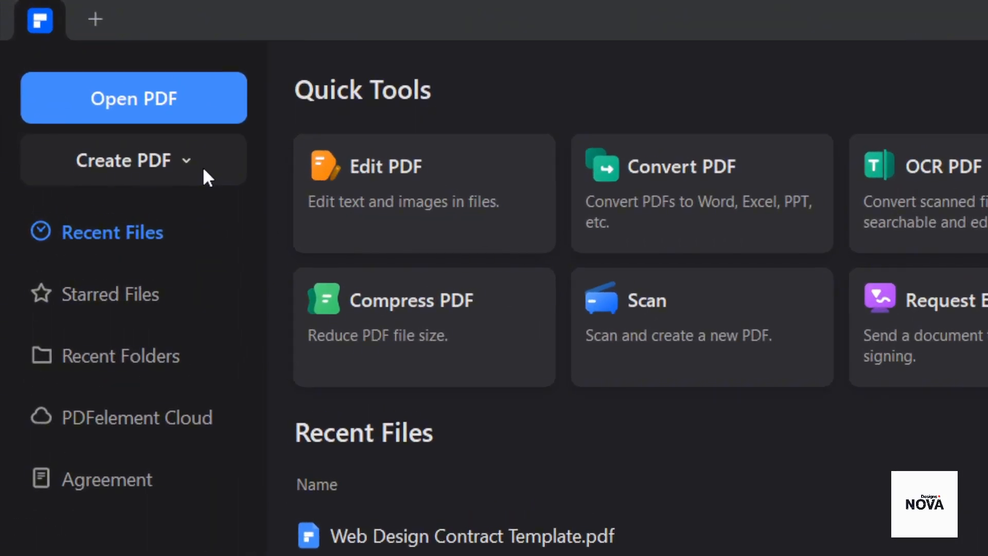
Step: Open the PDF template gallery and browse its categories of ready-made templates
{"action": "left_click", "coordinate": [203, 166]}
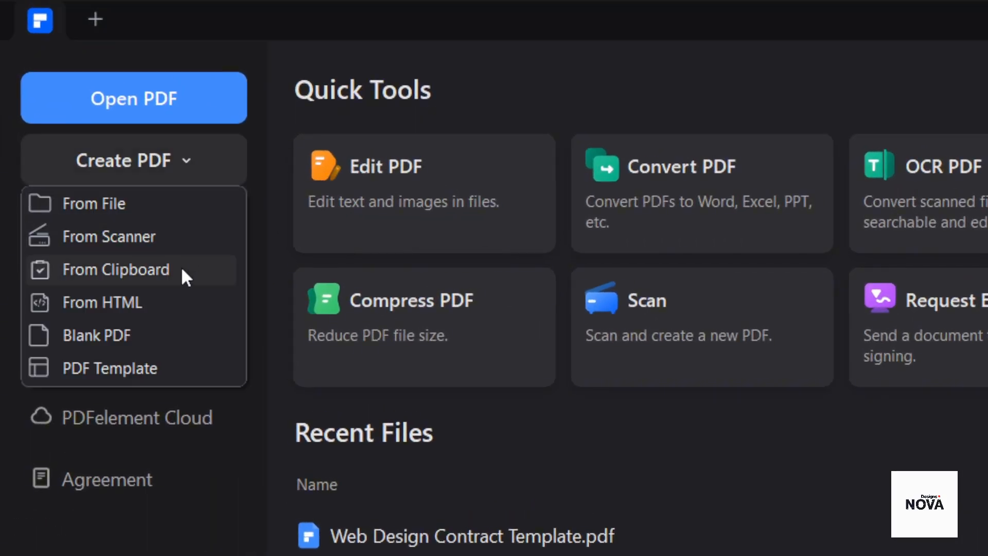
{"action": "left_click", "coordinate": [159, 366]}
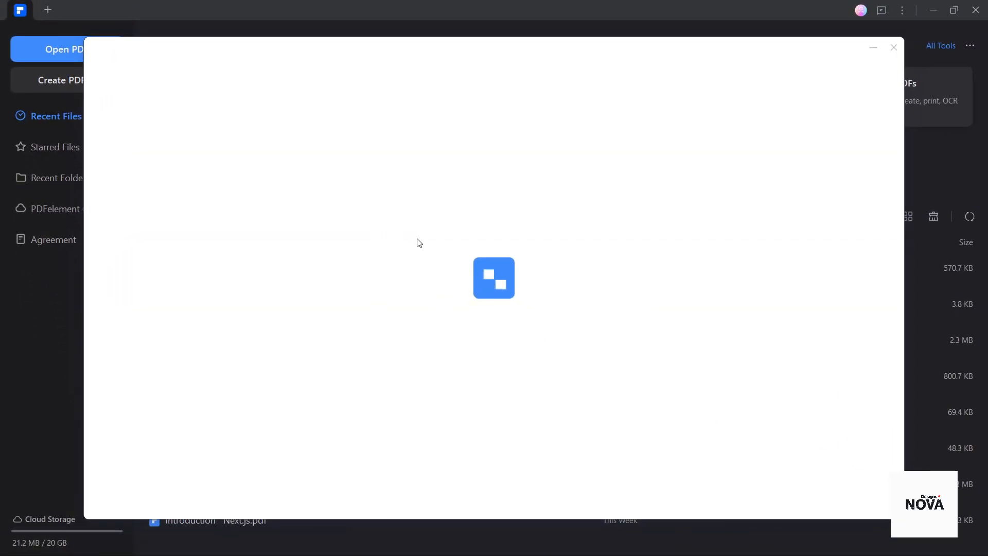
{"action": "scroll", "coordinate": [396, 241], "scroll_direction": "down", "scroll_amount": 6}
{"action": "scroll", "coordinate": [396, 241], "scroll_direction": "down", "scroll_amount": 4}
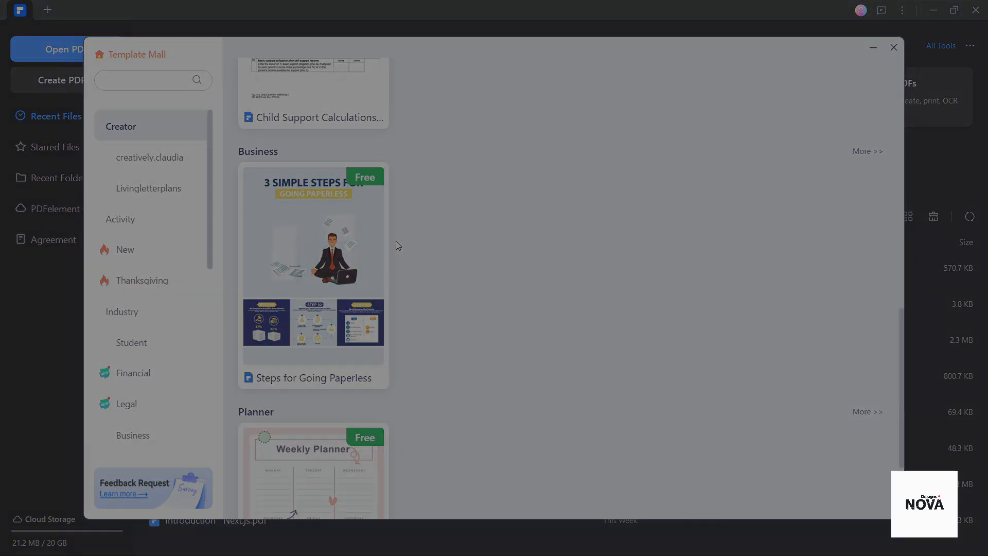